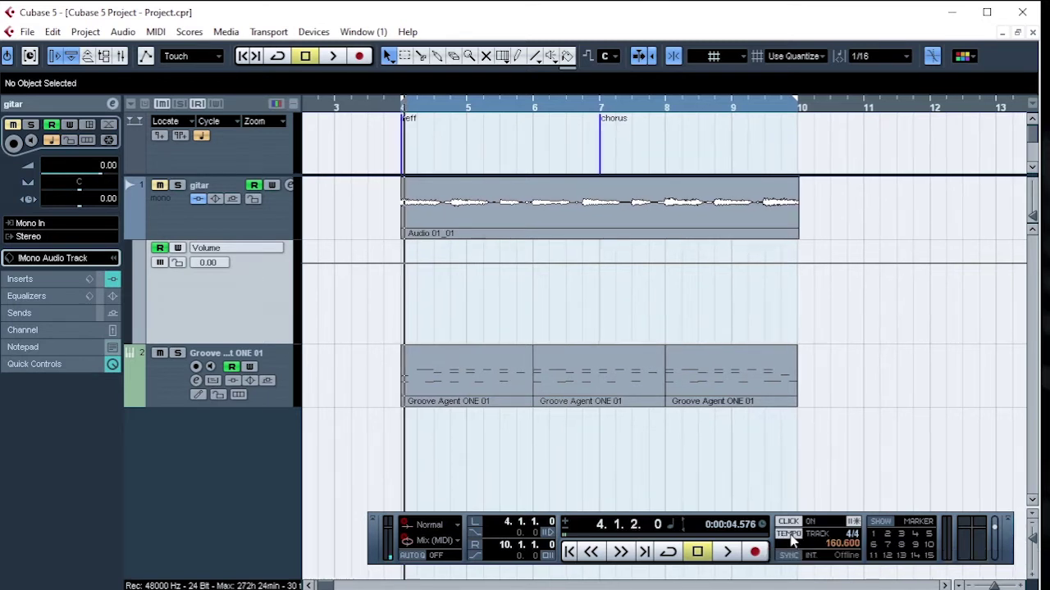
Switch the project from the tempo track to the fixed tempo.
click(804, 537)
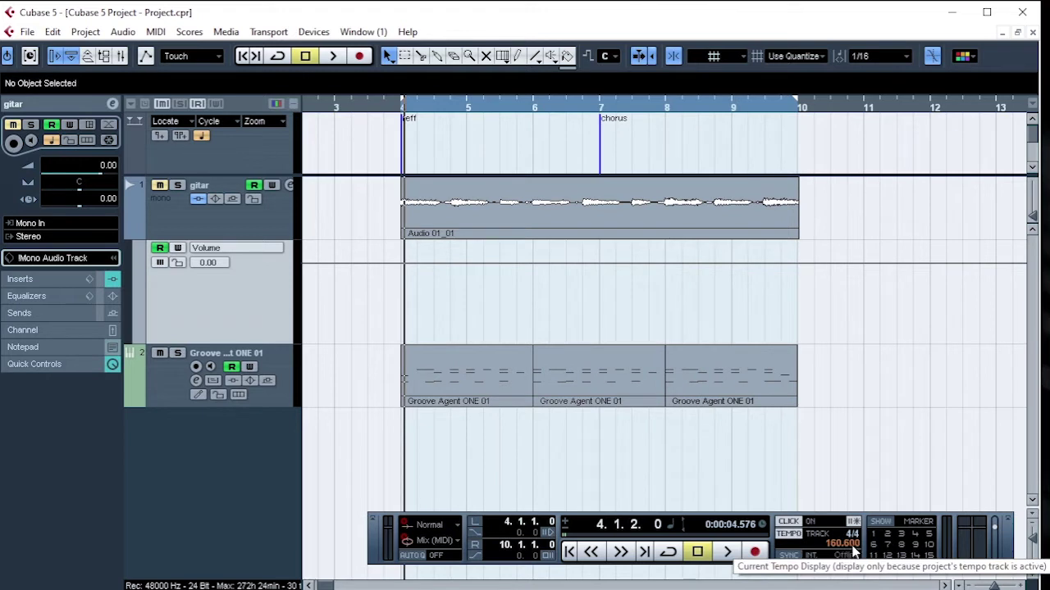
click(792, 538)
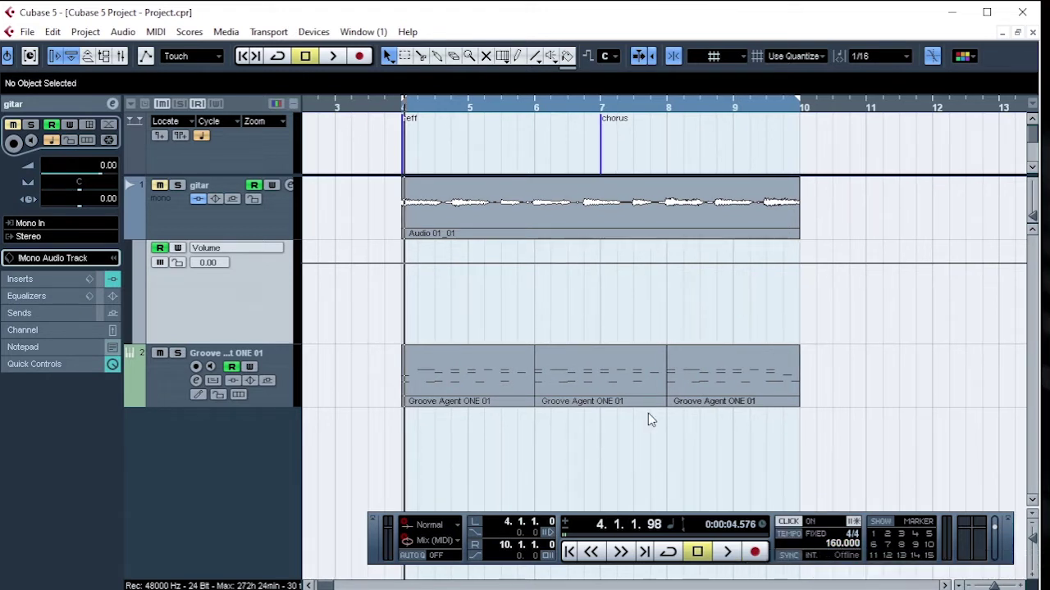
Open the Tempo Track Editor and activate the project's tempo track.
click(85, 31)
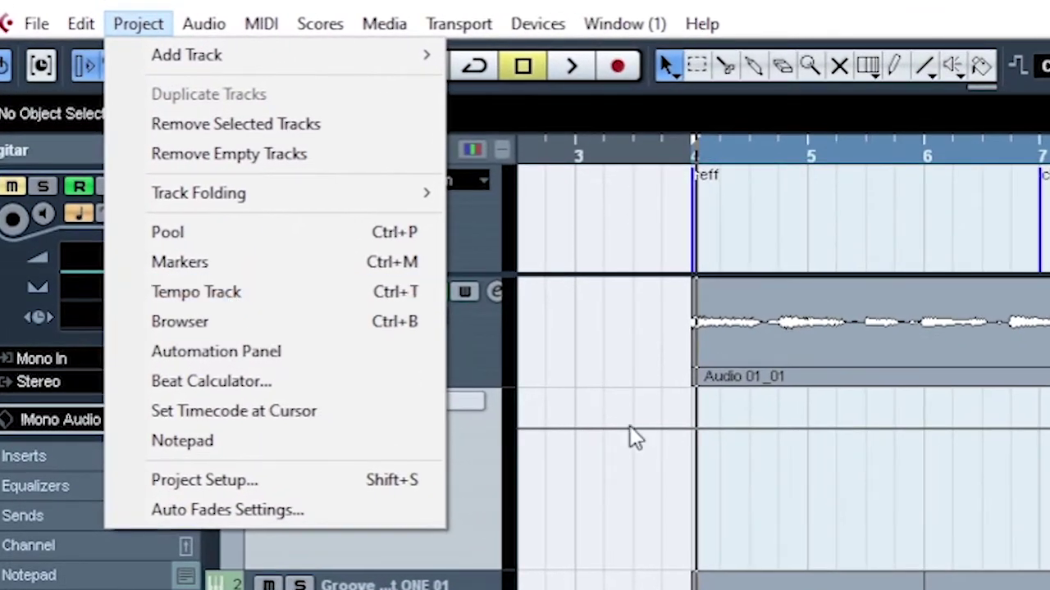
click(630, 428)
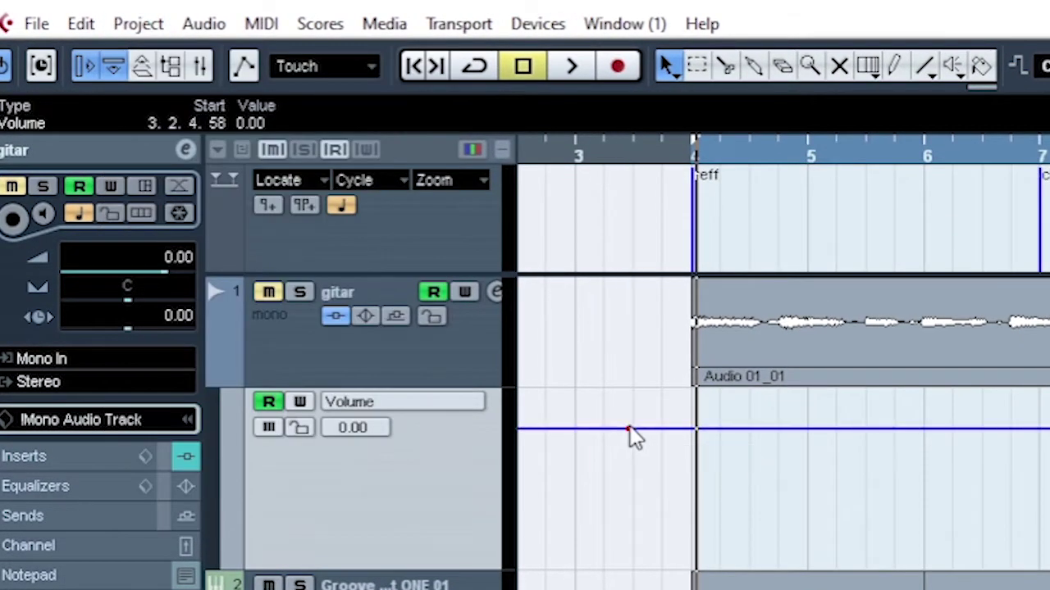
key(ctrl+t)
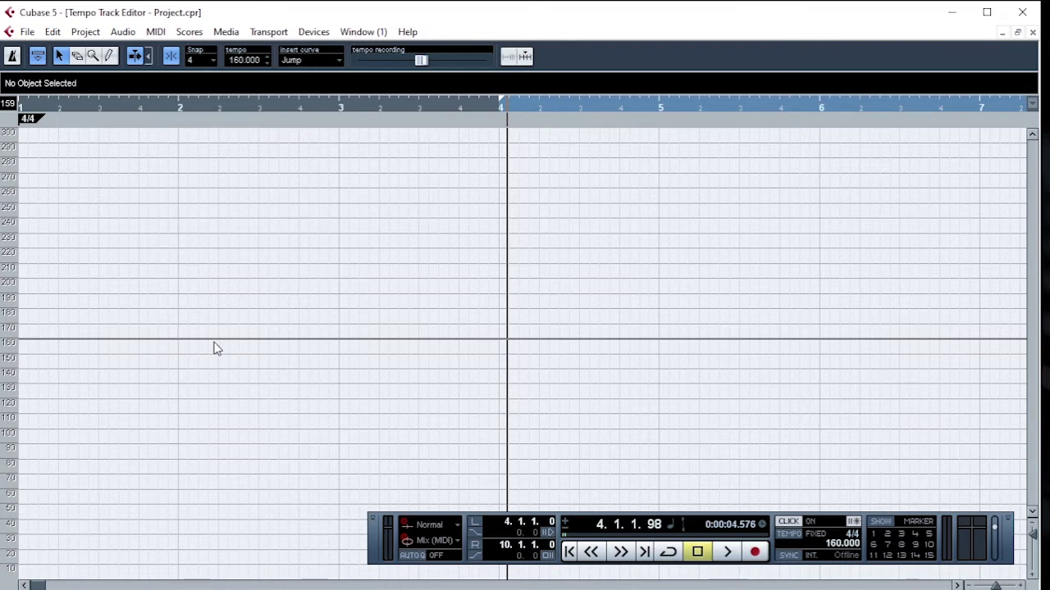
click(796, 538)
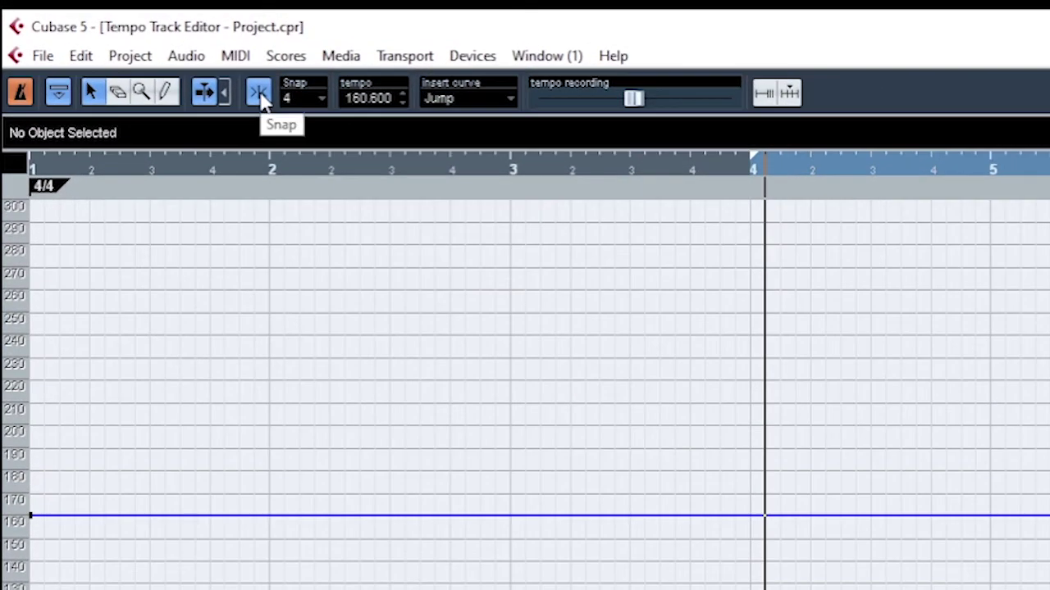
With snap enabled, insert a Jump tempo point at the start of bar 3 and set it to 159 BPM.
click(172, 58)
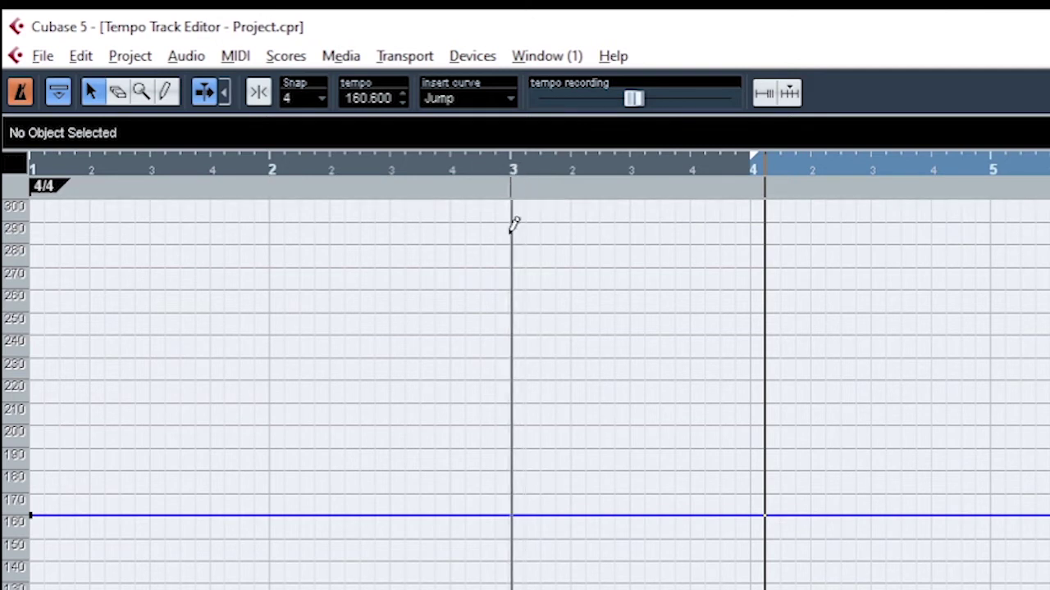
click(256, 93)
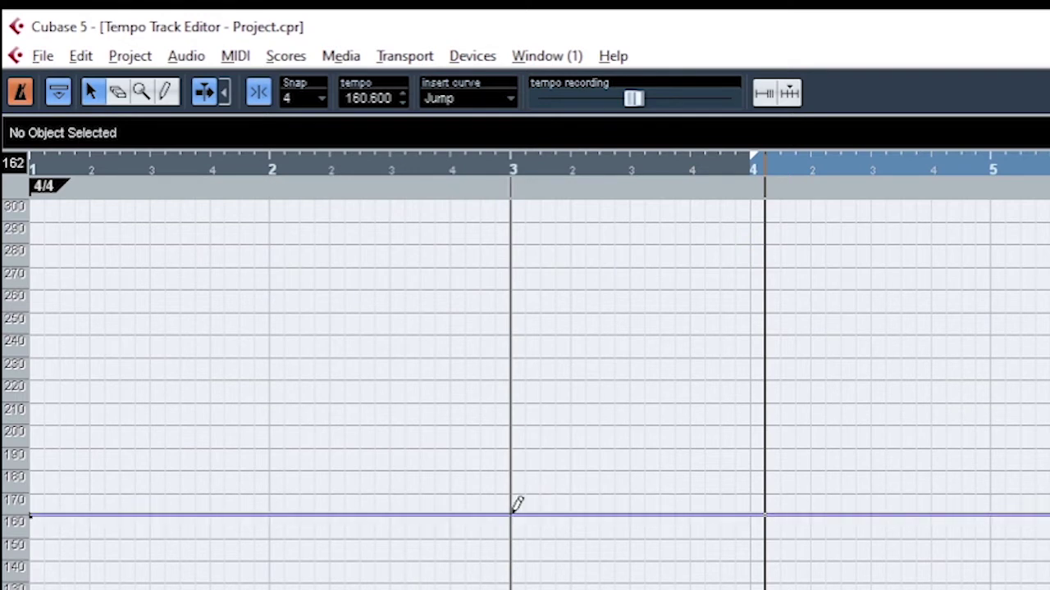
click(511, 514)
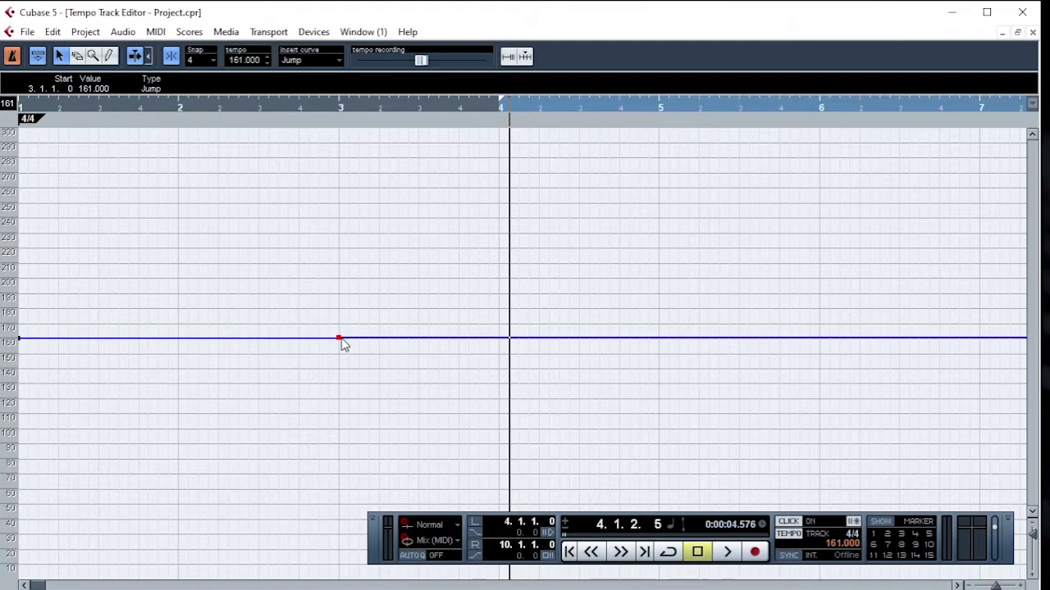
drag(510, 517, 570, 525)
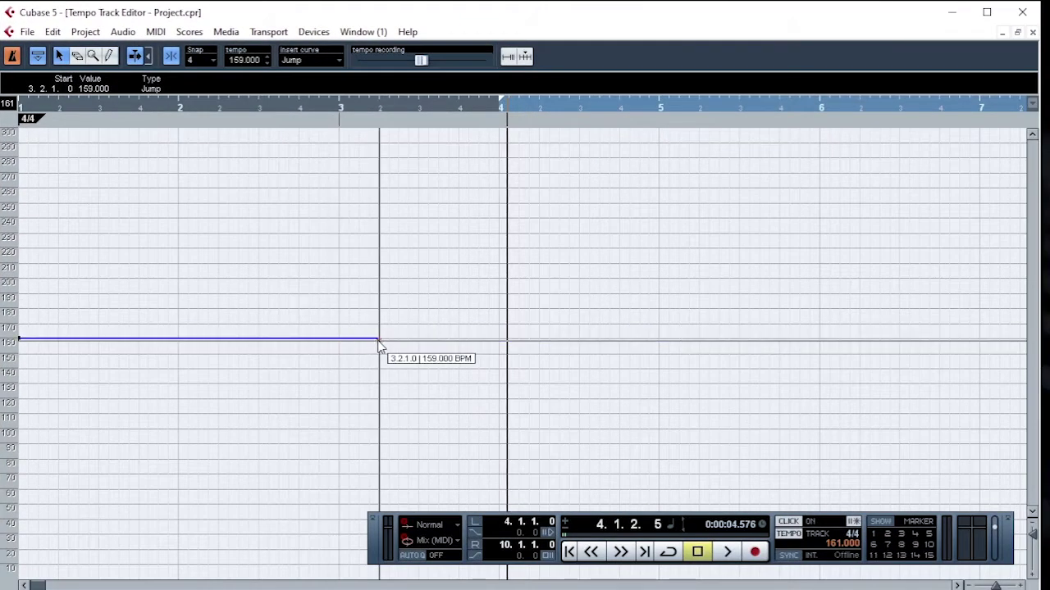
drag(379, 345, 336, 344)
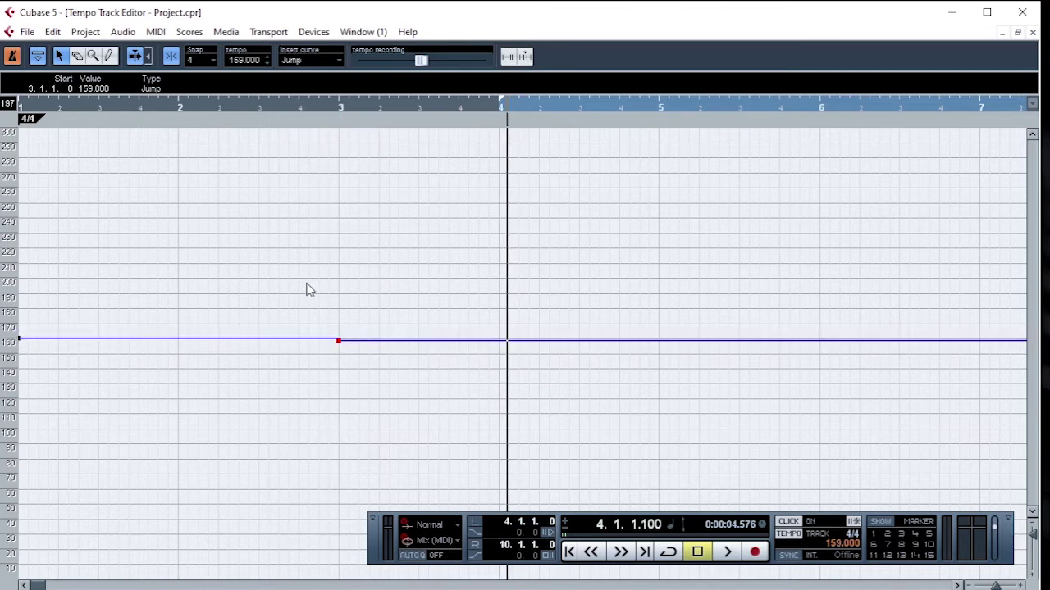
Scrub the project cursor back and forth across the tempo change at bar 3 to compare the tempo on both sides.
drag(297, 277, 403, 406)
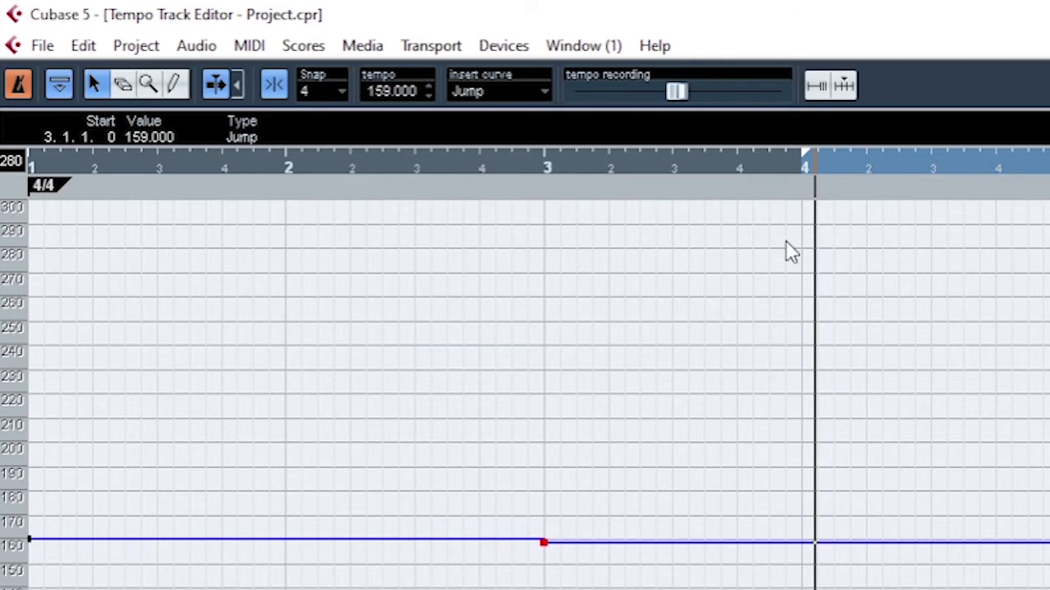
click(722, 164)
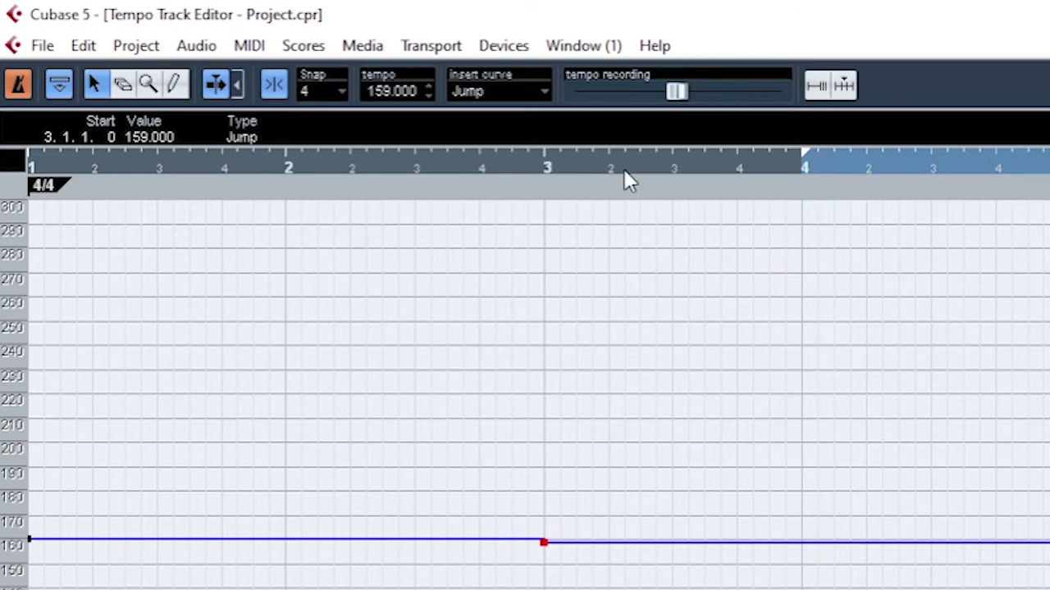
drag(624, 180, 497, 185)
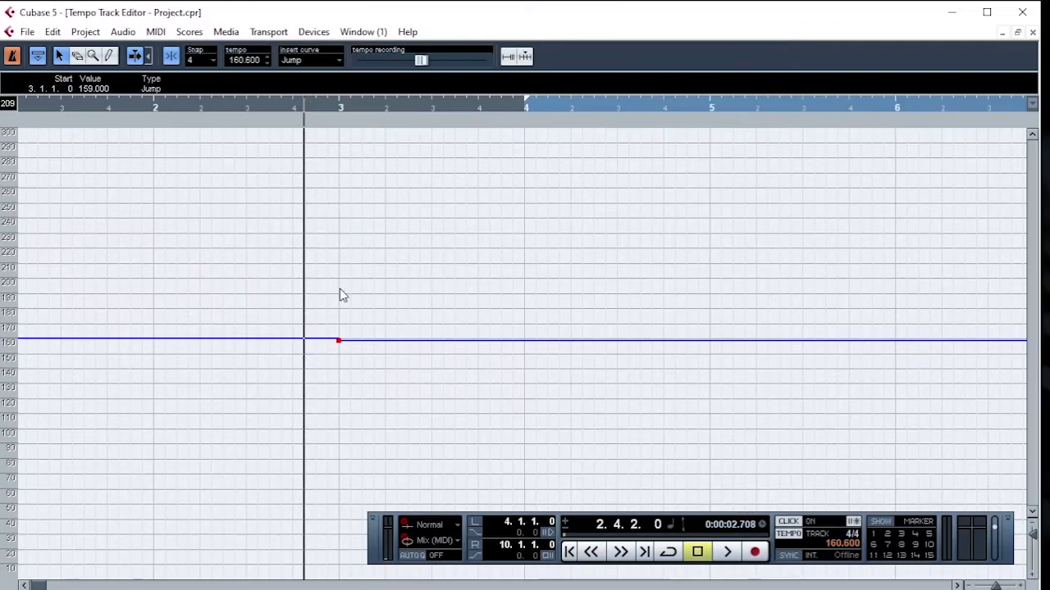
click(559, 108)
drag(552, 105, 405, 111)
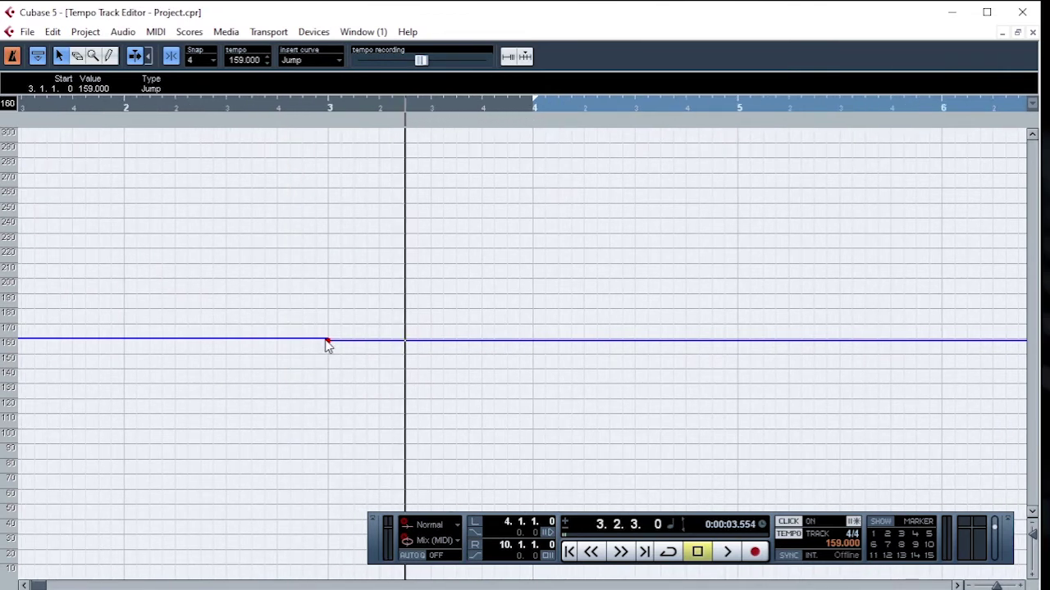
Set the tempo point at bar 3 to 100 BPM.
drag(330, 347, 332, 415)
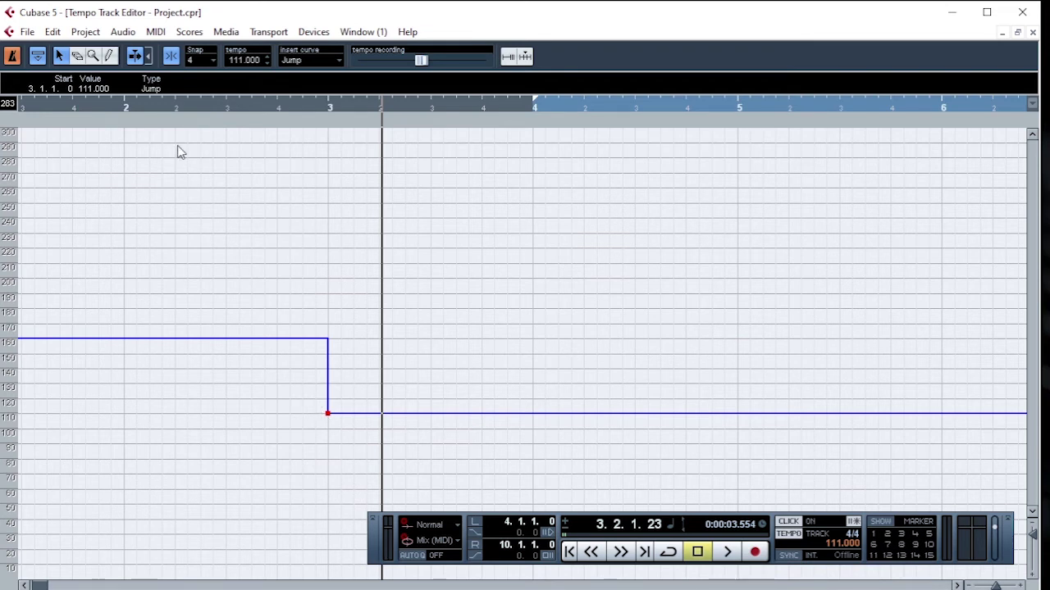
click(93, 88)
text(100)
key(Return)
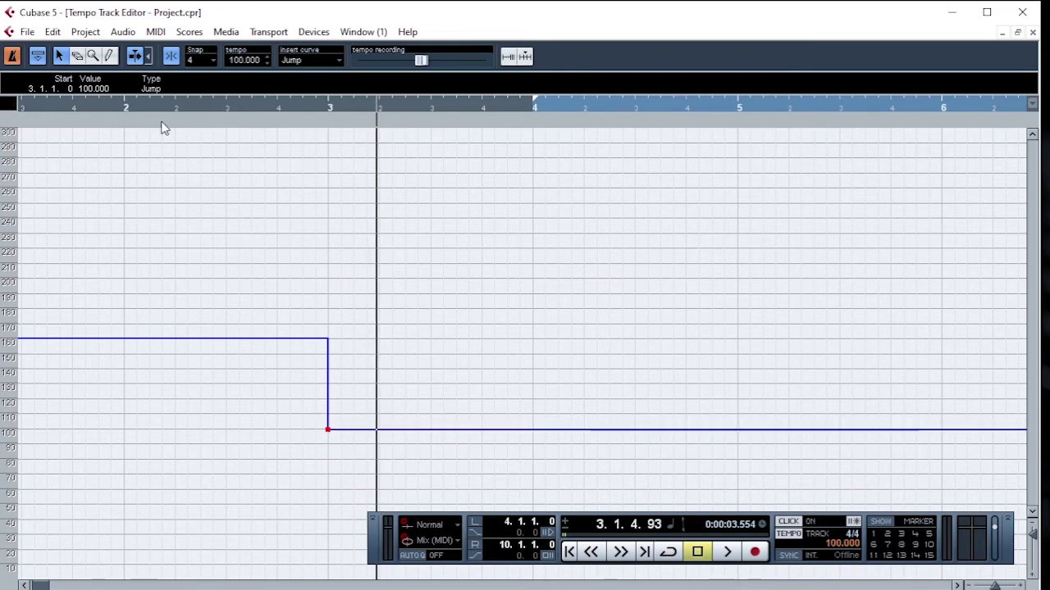
Move the project cursor from before bar 3 into the 100 BPM section to check the tempo drop.
click(295, 97)
click(295, 110)
drag(293, 106, 378, 135)
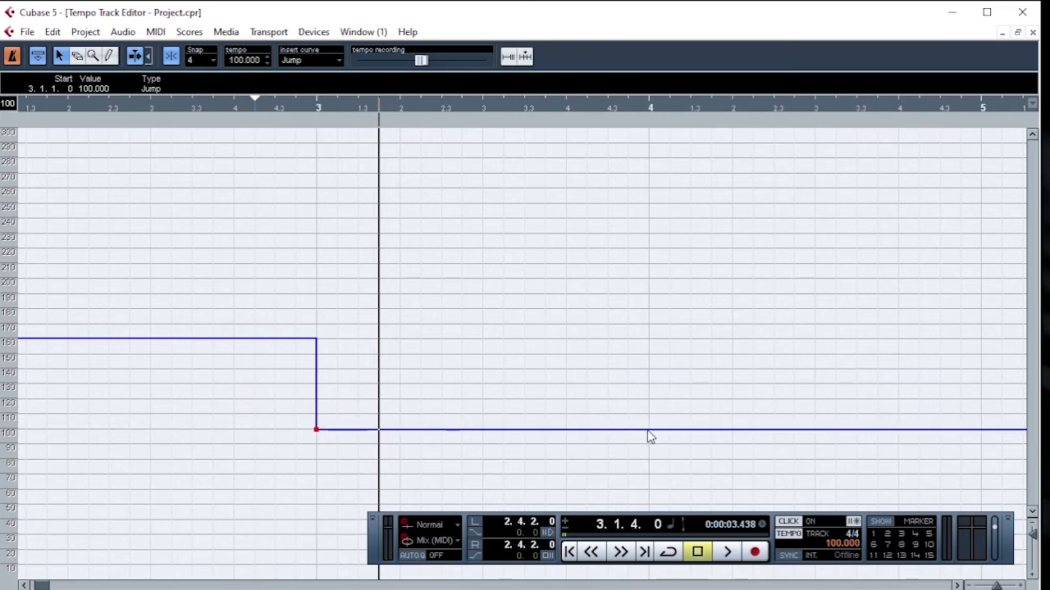
Add a Jump tempo point at the start of bar 4 and set it to 150 BPM.
drag(648, 431, 648, 328)
drag(594, 266, 686, 365)
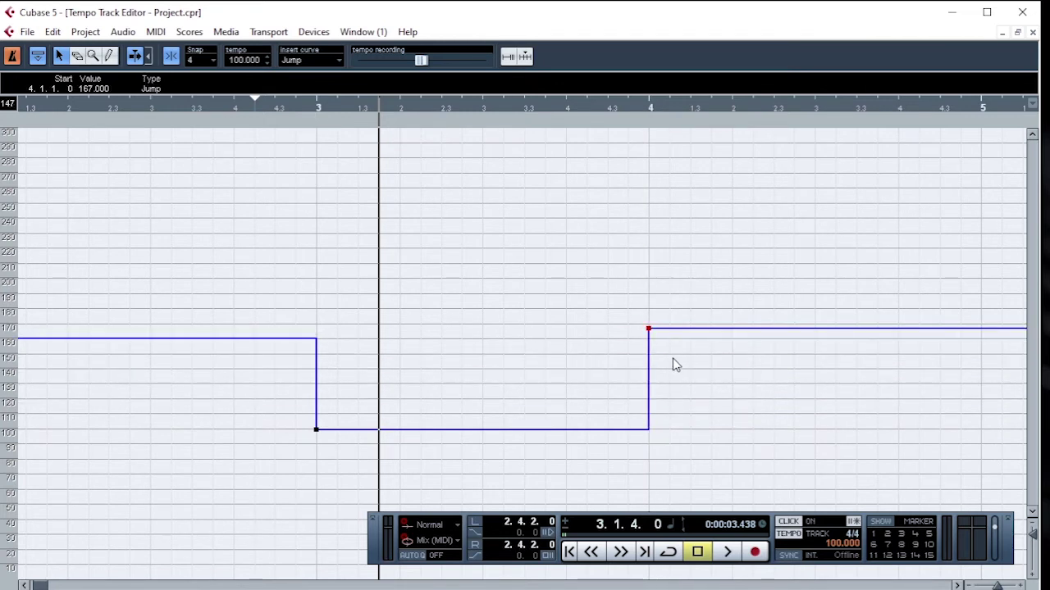
click(93, 90)
text(150)
key(Return)
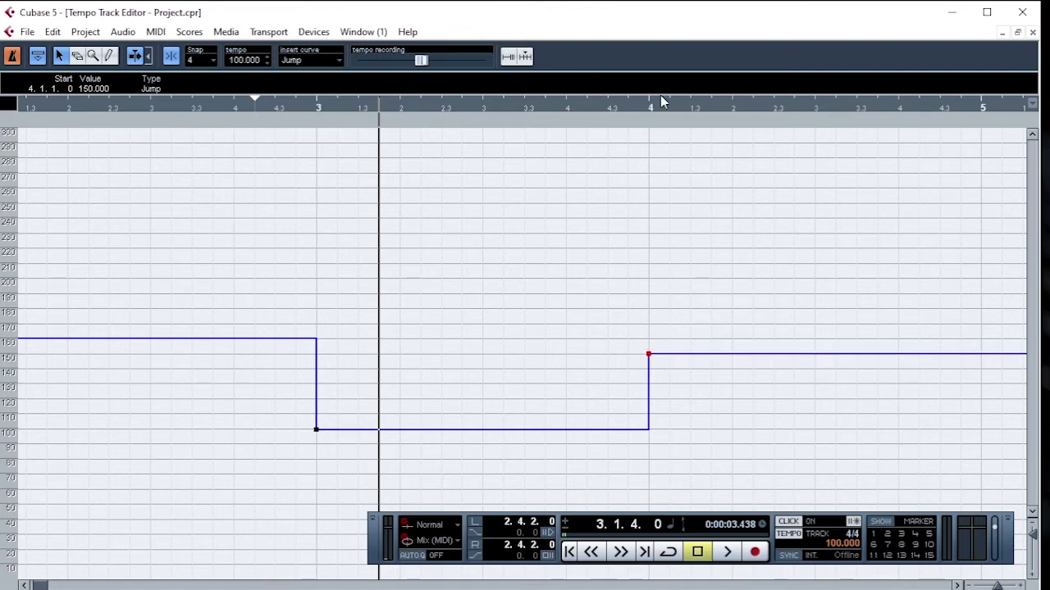
Play the project from 2.3.3 through the tempo changes at bars 3 and 4, ending playback after bar 5 begins.
drag(651, 107, 716, 115)
click(286, 106)
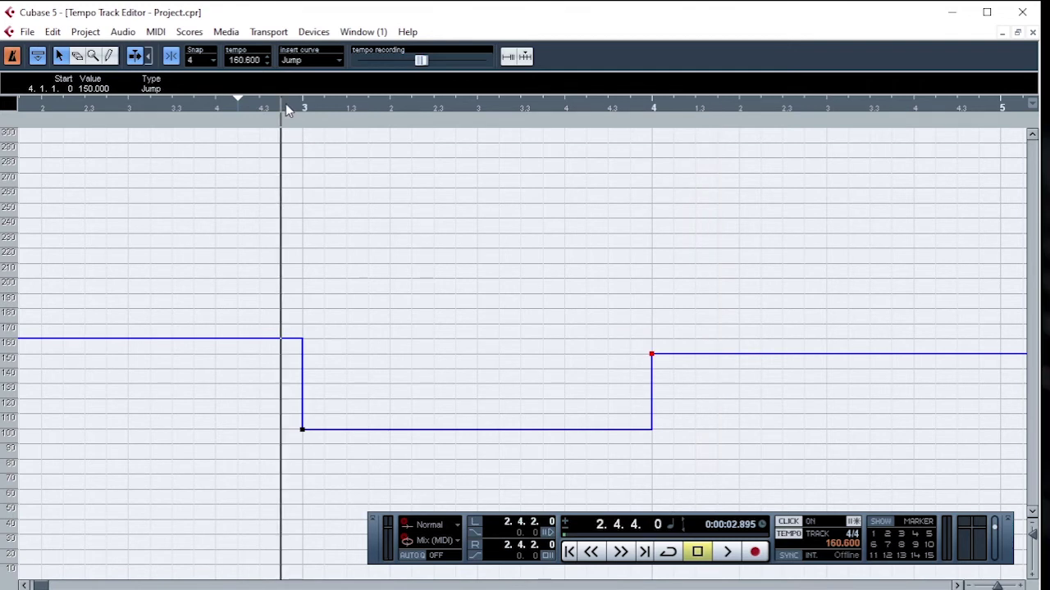
click(174, 105)
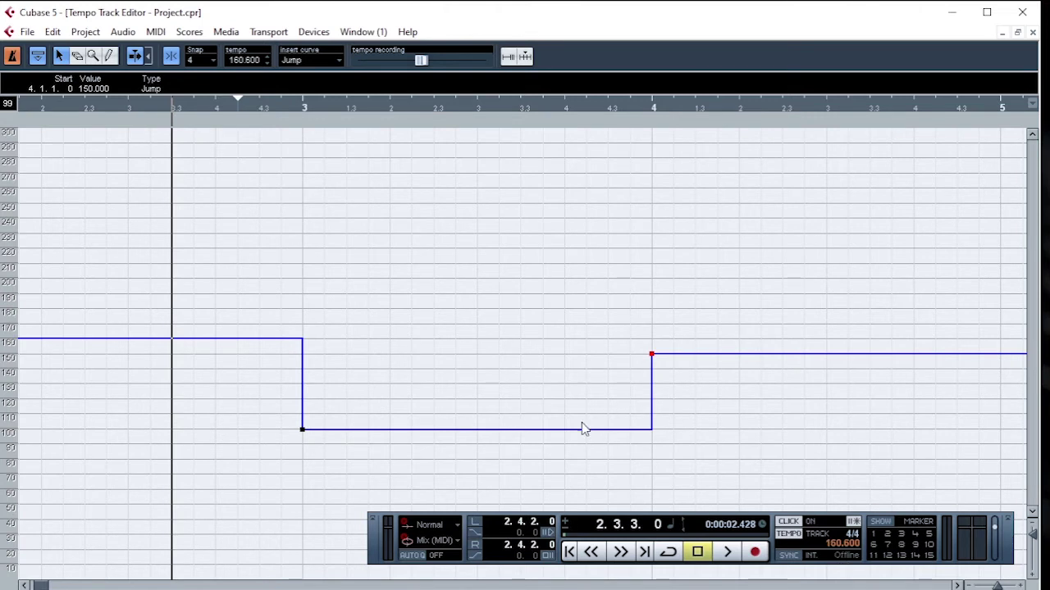
key(space)
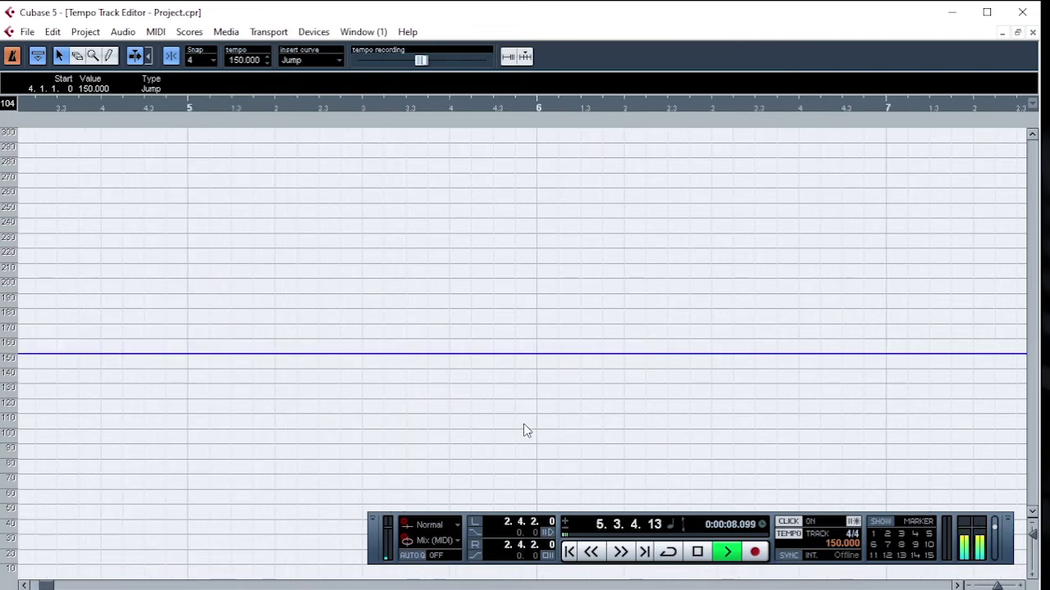
key(space)
Erase the tempo points at bar 4 and bar 3.
drag(307, 284, 534, 279)
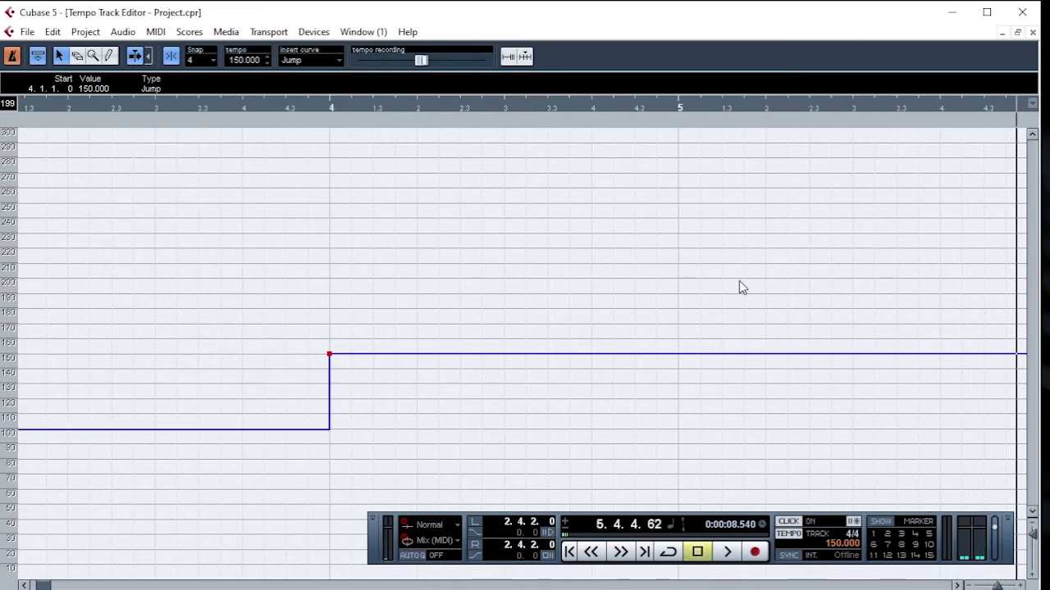
drag(291, 274, 597, 271)
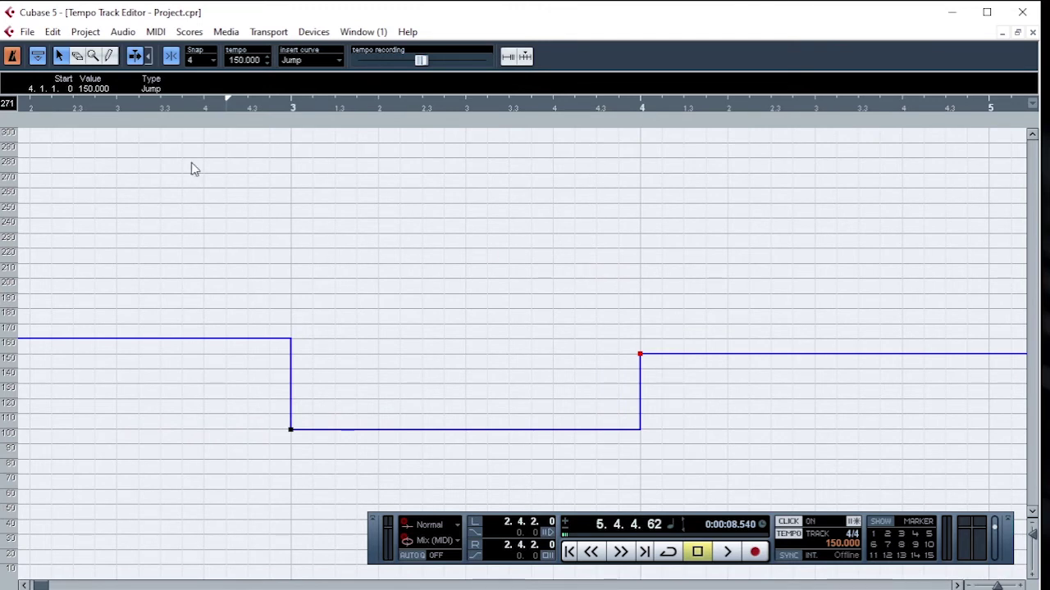
click(79, 56)
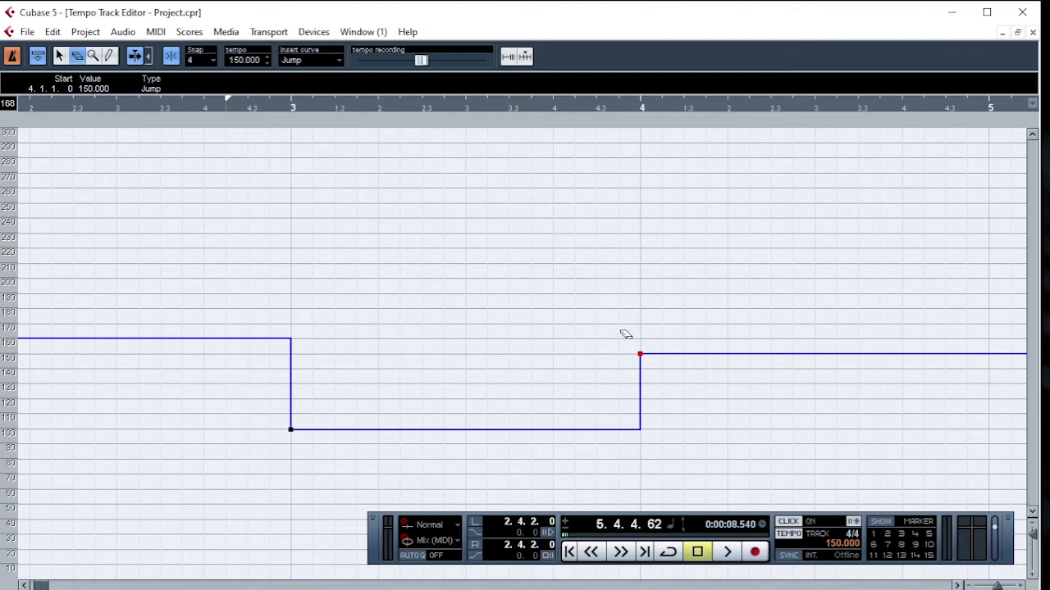
click(642, 359)
click(641, 357)
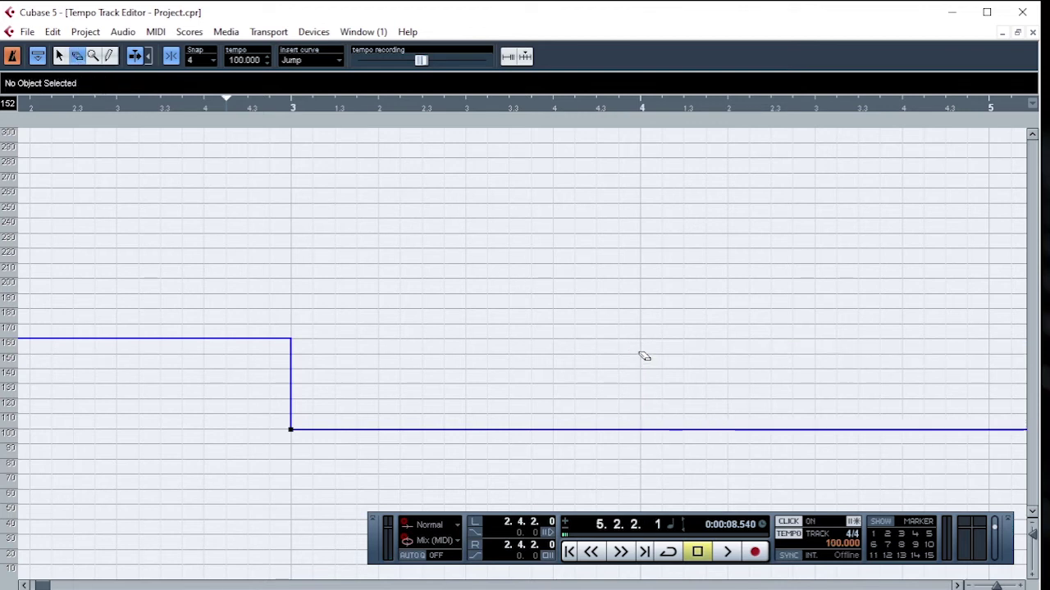
click(291, 430)
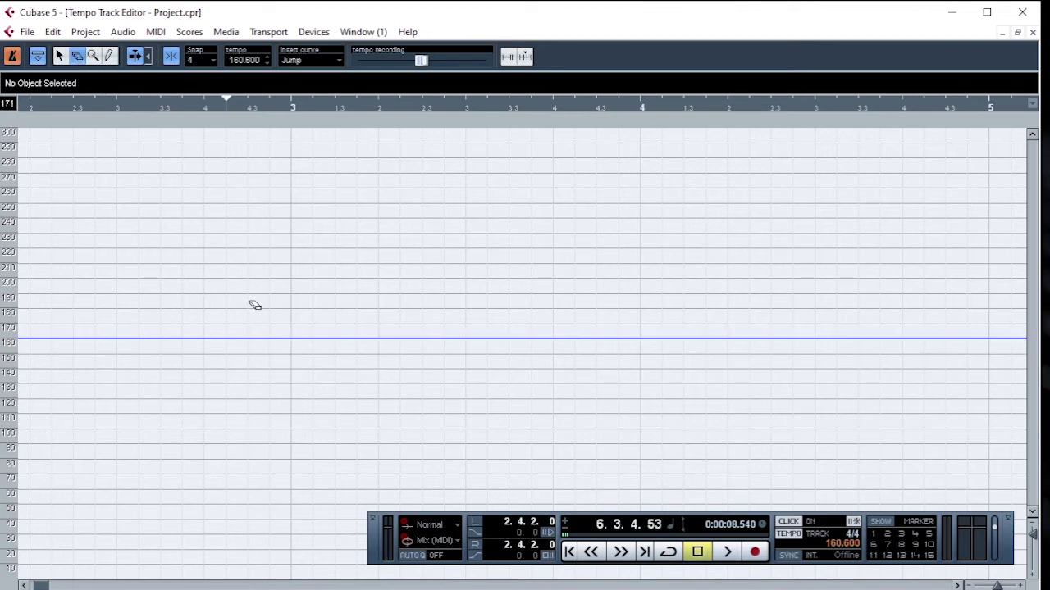
Draw a Jump tempo point of 161 BPM at the start of bar 3.
click(93, 55)
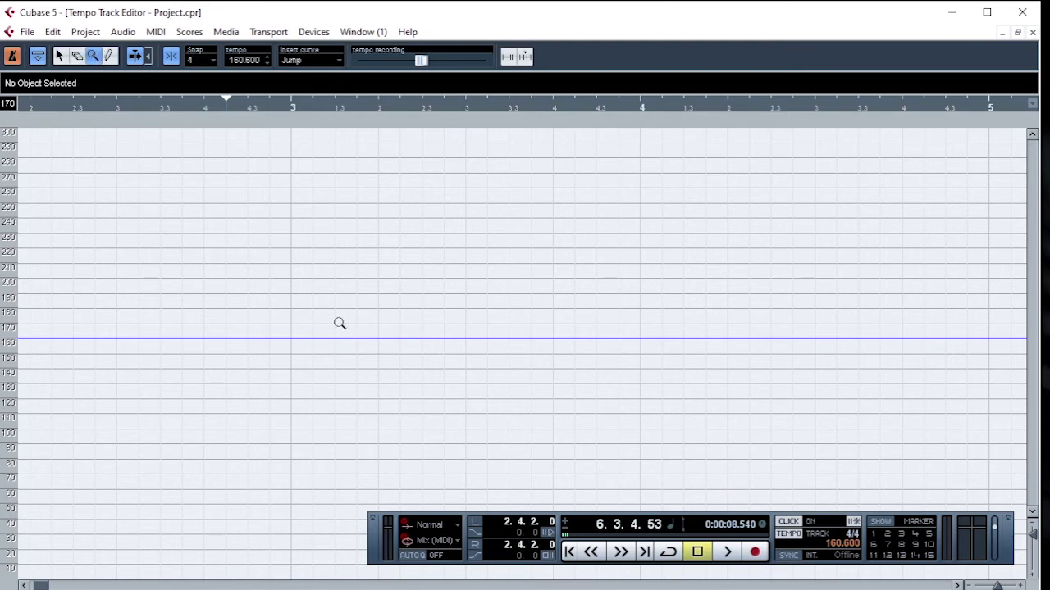
key(1)
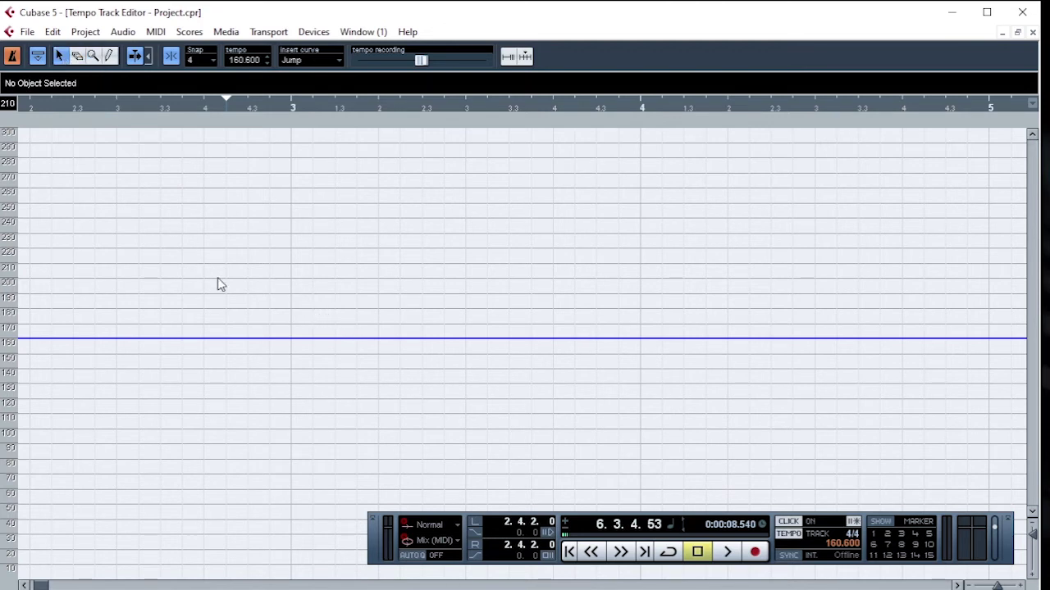
alt+click(288, 341)
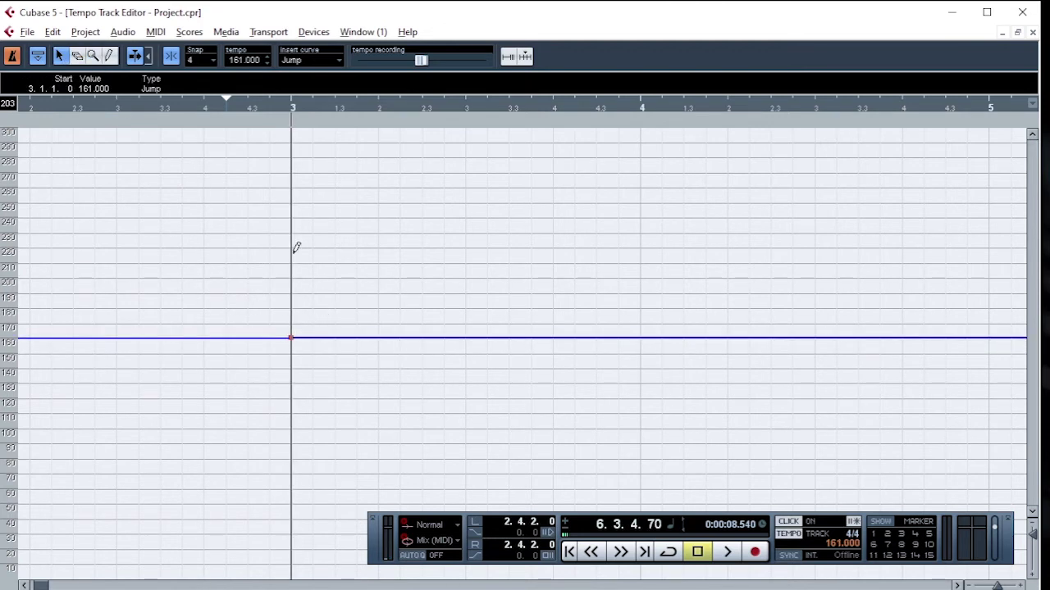
Zoom in and out on the tempo curve around bar 2 and frame the tempo point at bar 3.
click(92, 56)
alt+click(236, 337)
click(238, 337)
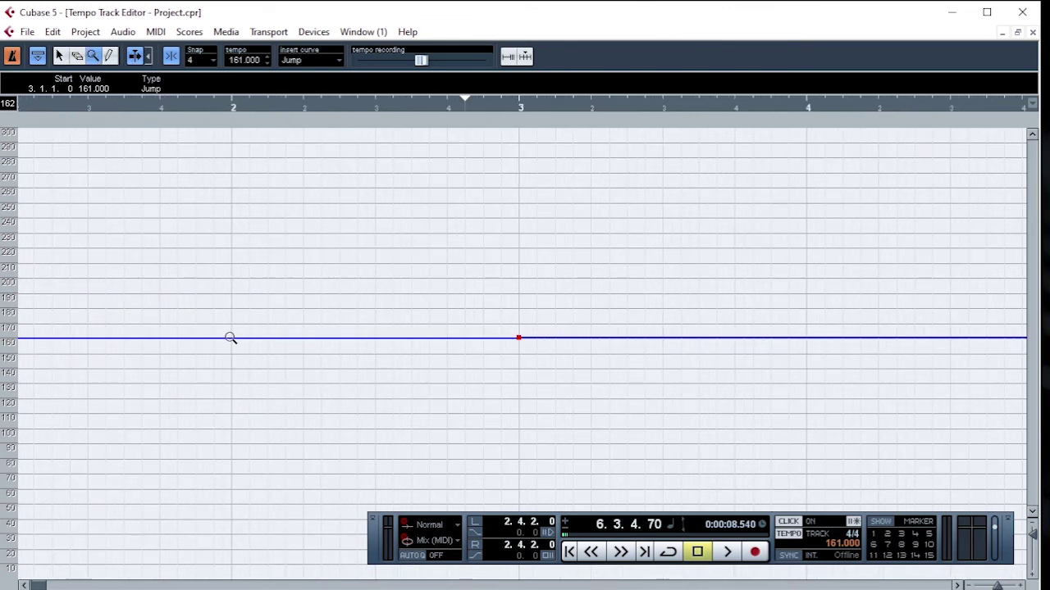
click(230, 338)
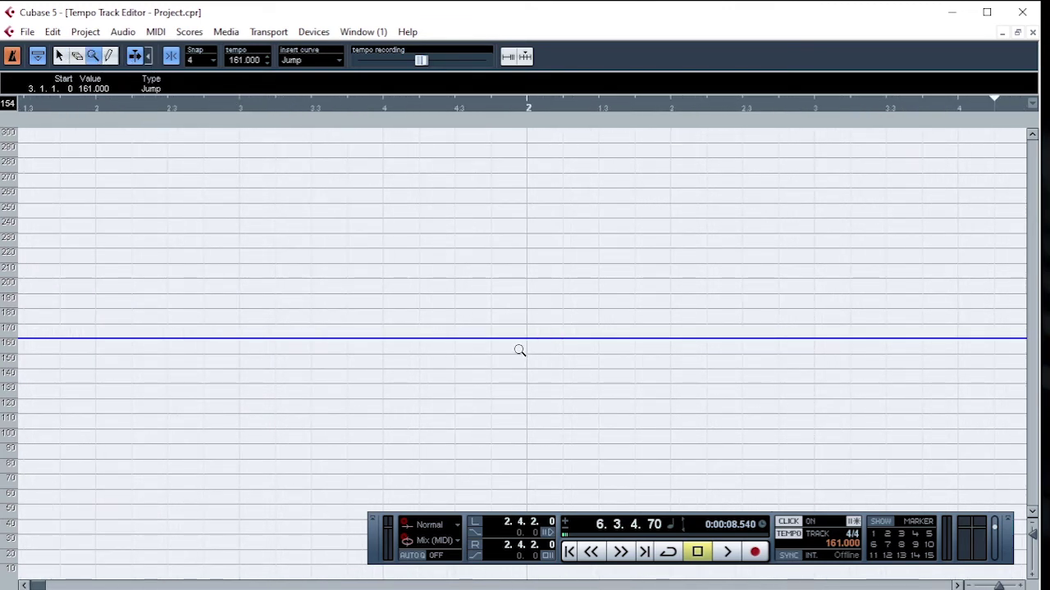
alt+click(518, 350)
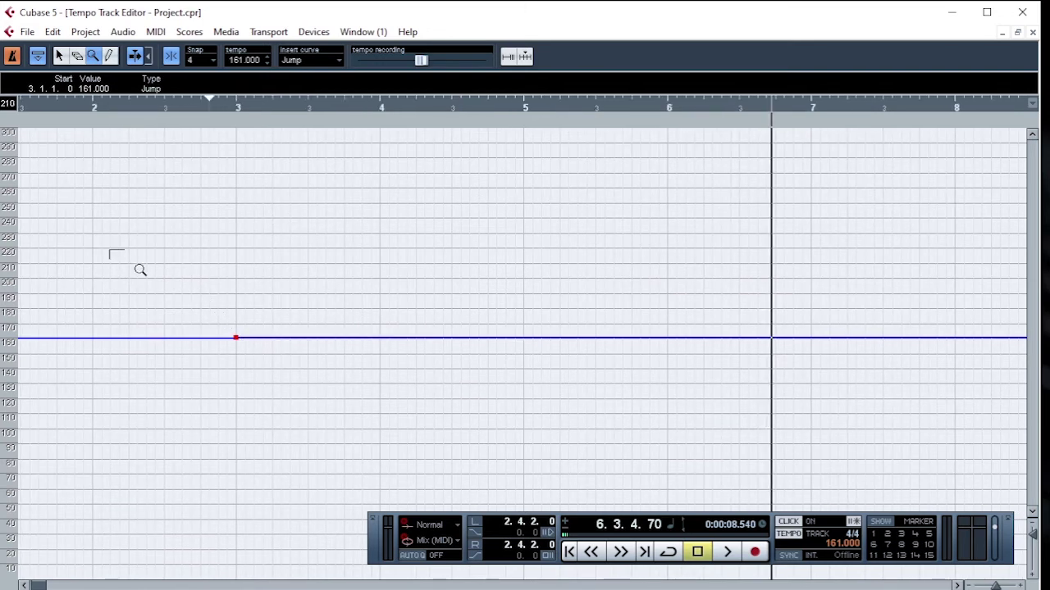
drag(140, 270, 379, 427)
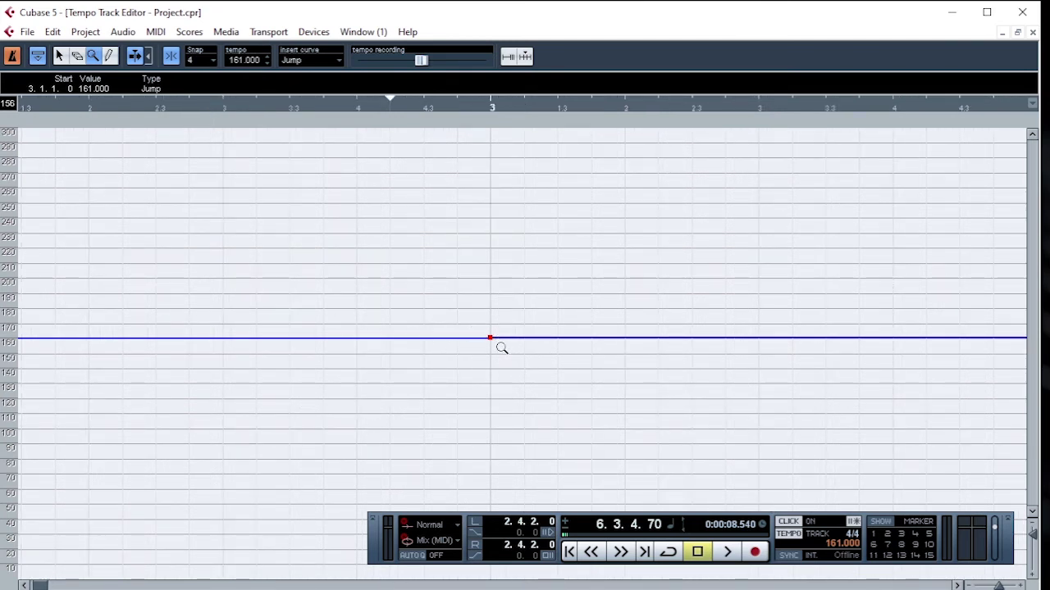
Switch between the Draw and Object Selection tools and choose the Zoom tool from the pop-up toolbox over the tempo curve.
click(110, 56)
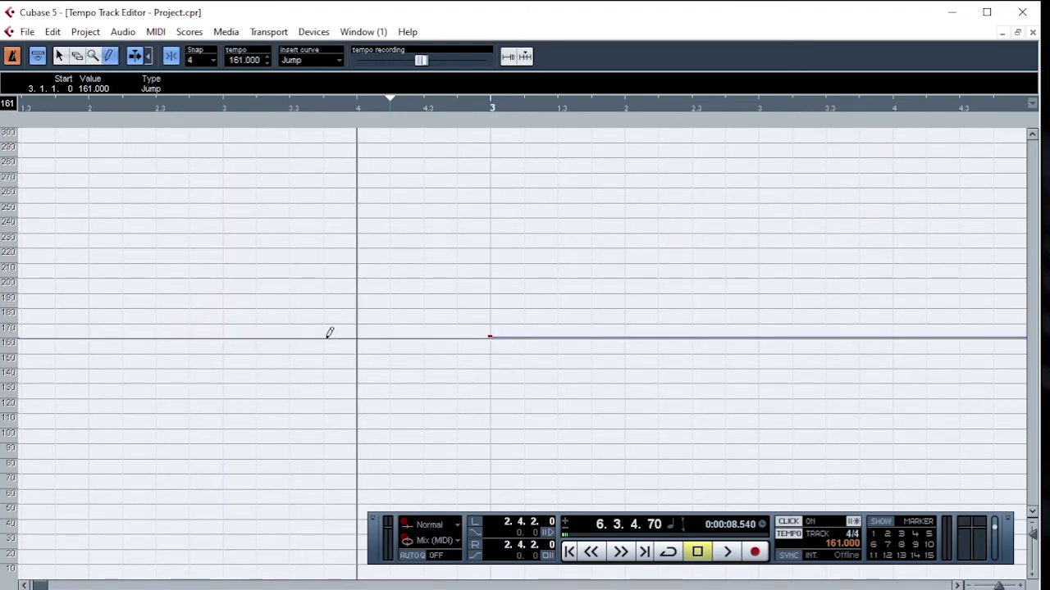
click(59, 55)
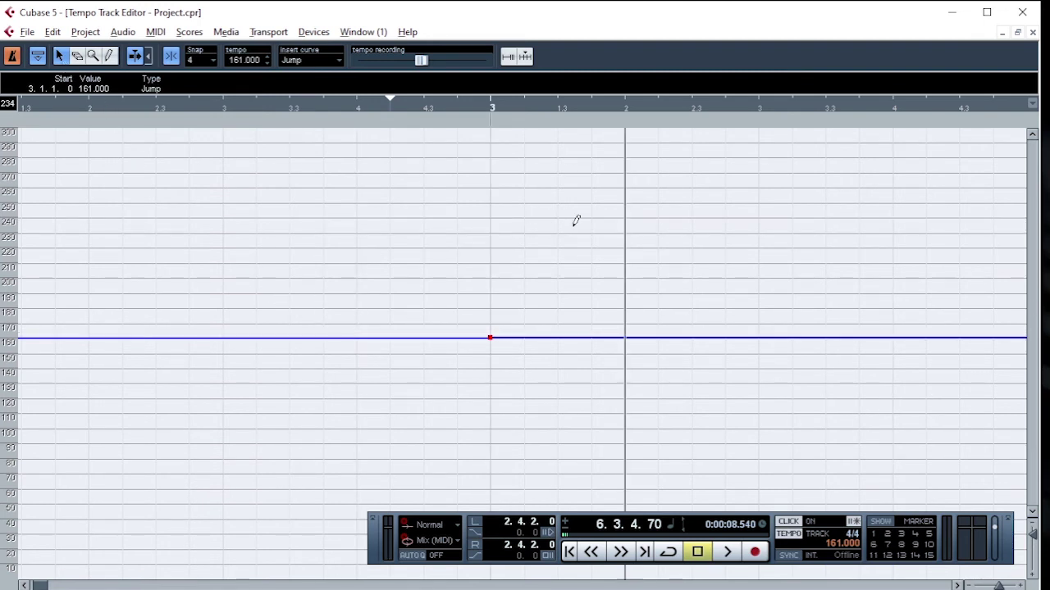
click(109, 57)
right_click(307, 228)
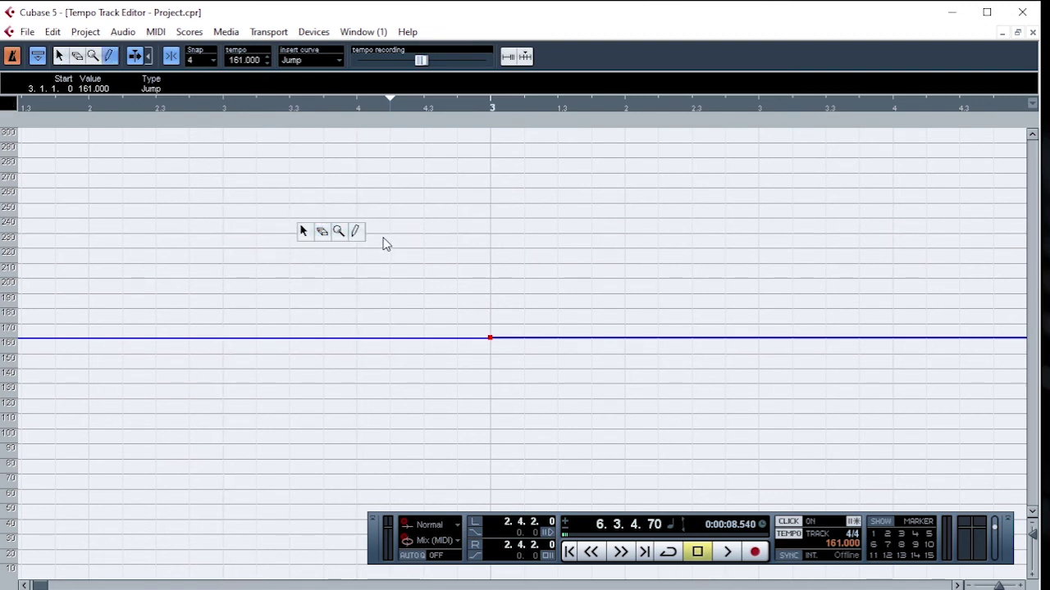
right_click(502, 311)
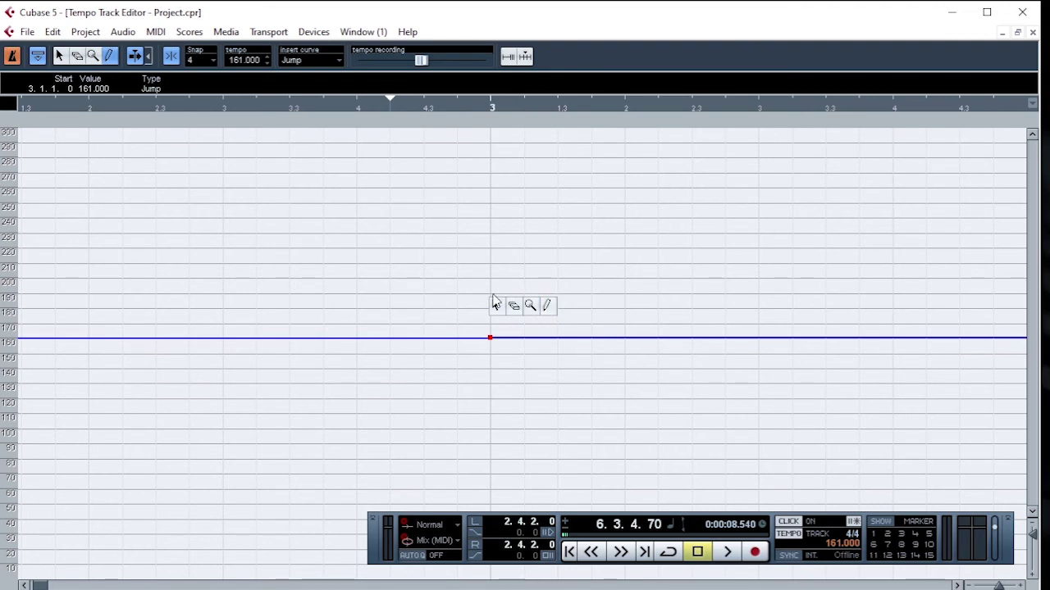
click(530, 306)
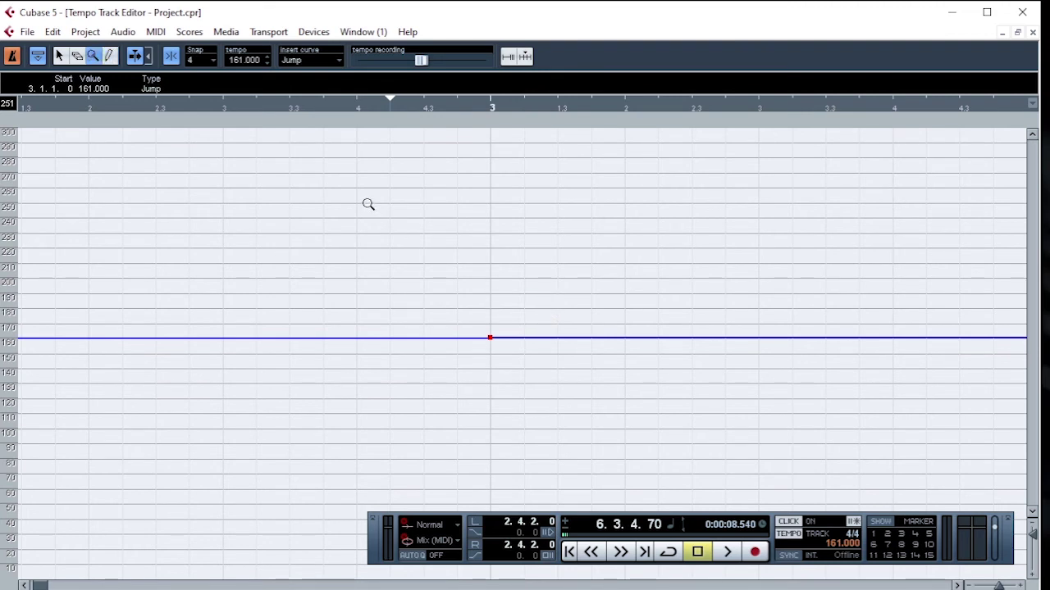
Deactivate the tempo track to use the fixed tempo and reactivate it.
click(12, 58)
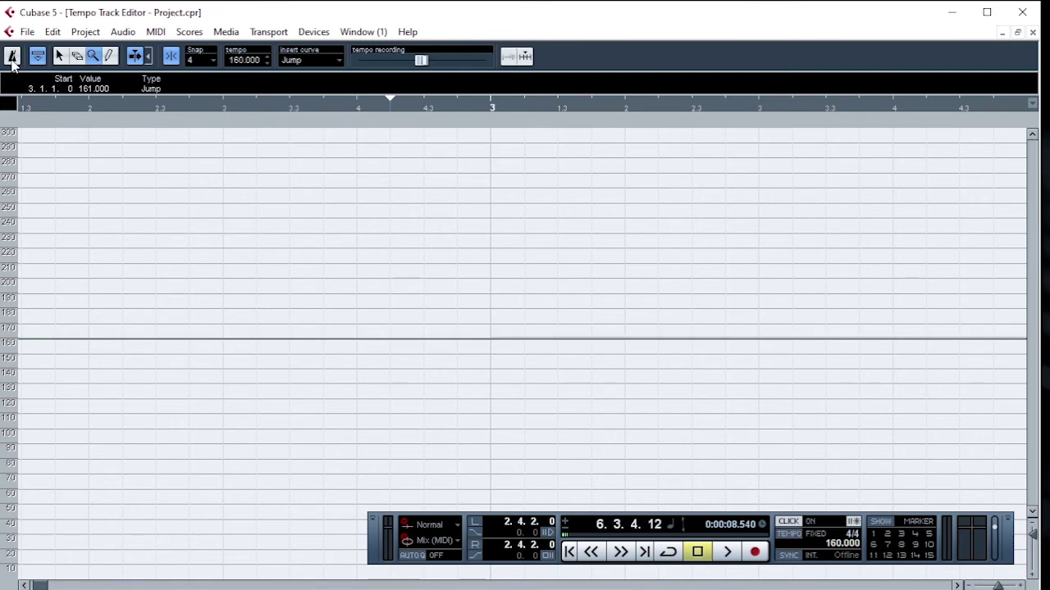
click(12, 57)
click(12, 56)
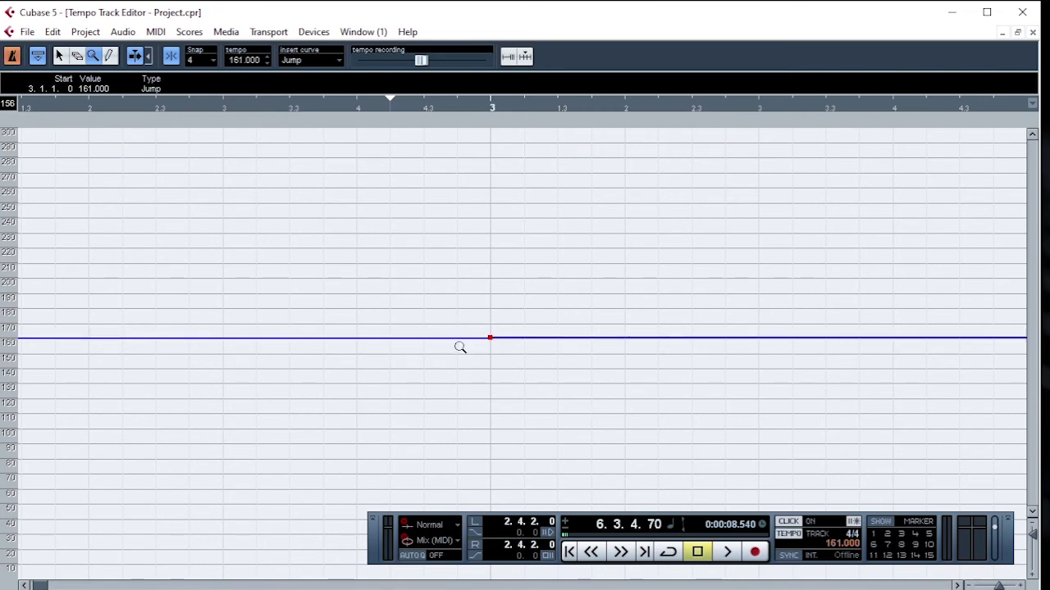
Lower the tempo point at bar 3 to 124 BPM with the Object Selection tool.
scroll(460, 348, up, 3)
scroll(460, 348, down, 8)
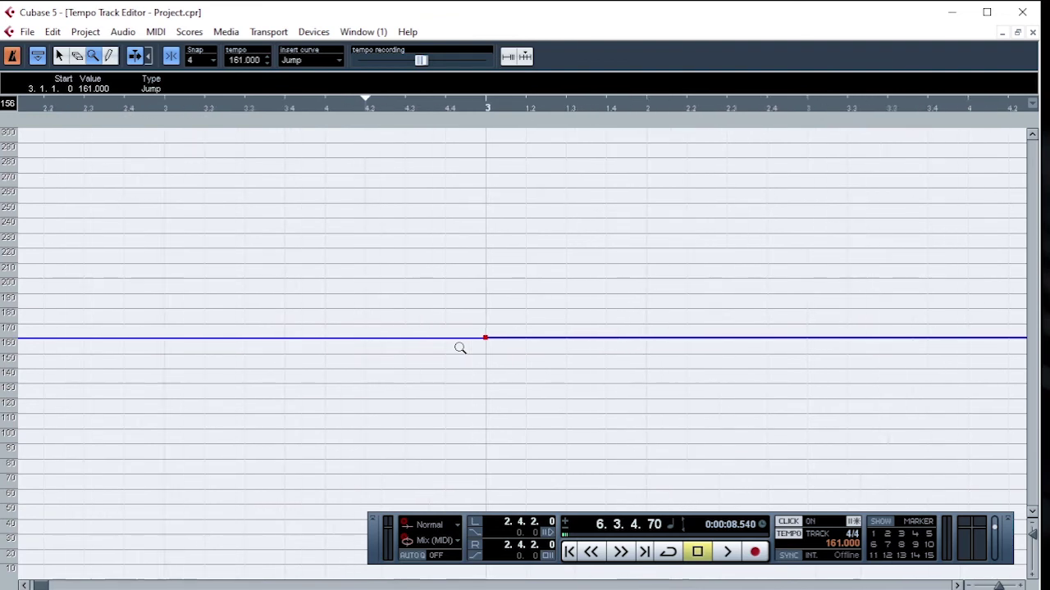
scroll(460, 347, down, 4)
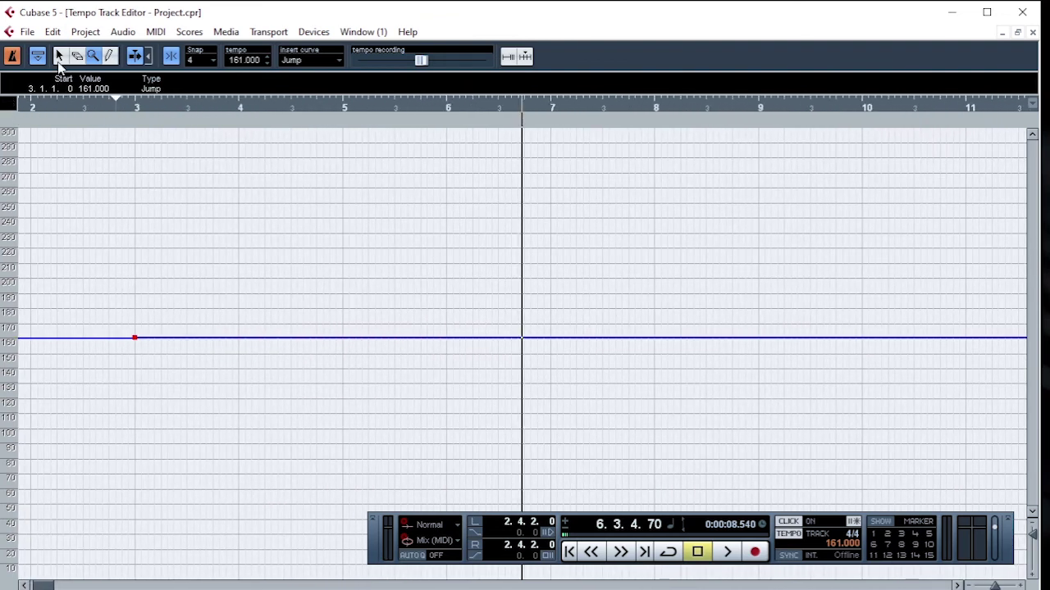
key(1)
drag(114, 306, 215, 413)
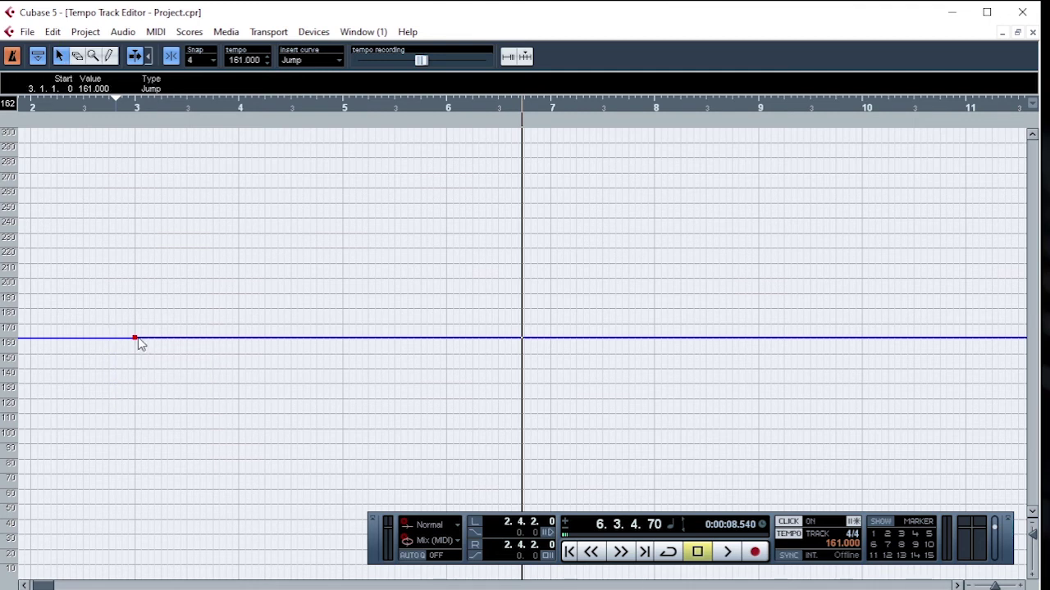
drag(136, 337, 135, 395)
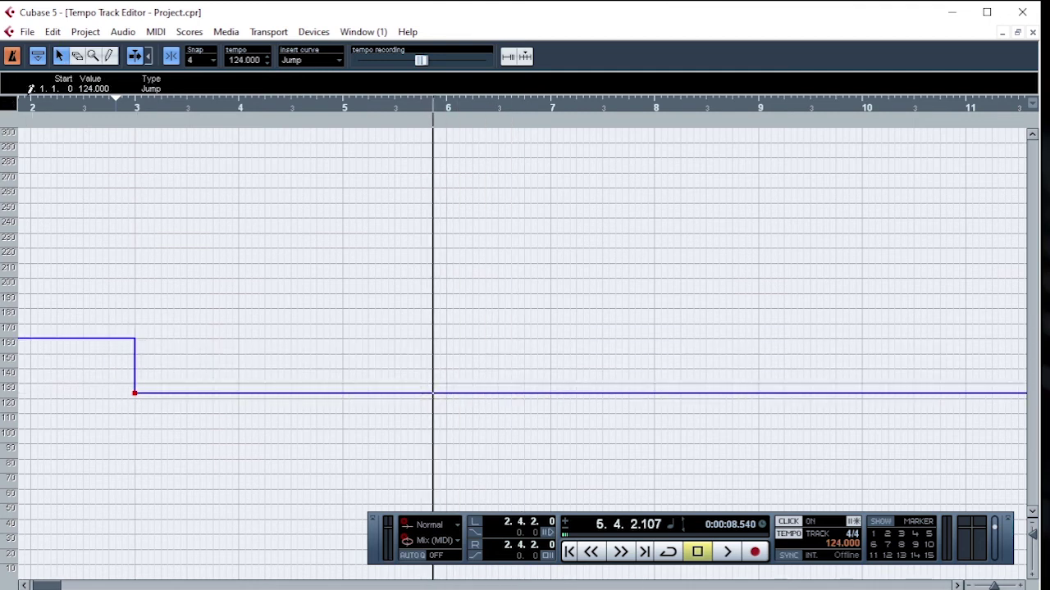
Compare the fixed tempo with the tempo track, leaving the tempo track active, and place the project cursor at 2.4.3 before bar 3.
click(13, 56)
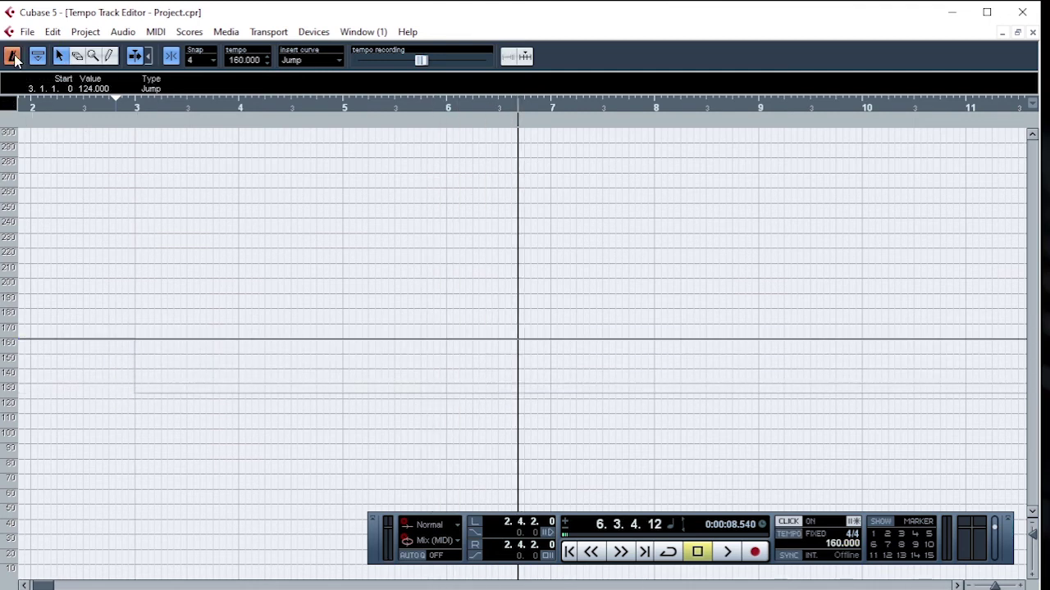
click(14, 56)
click(125, 111)
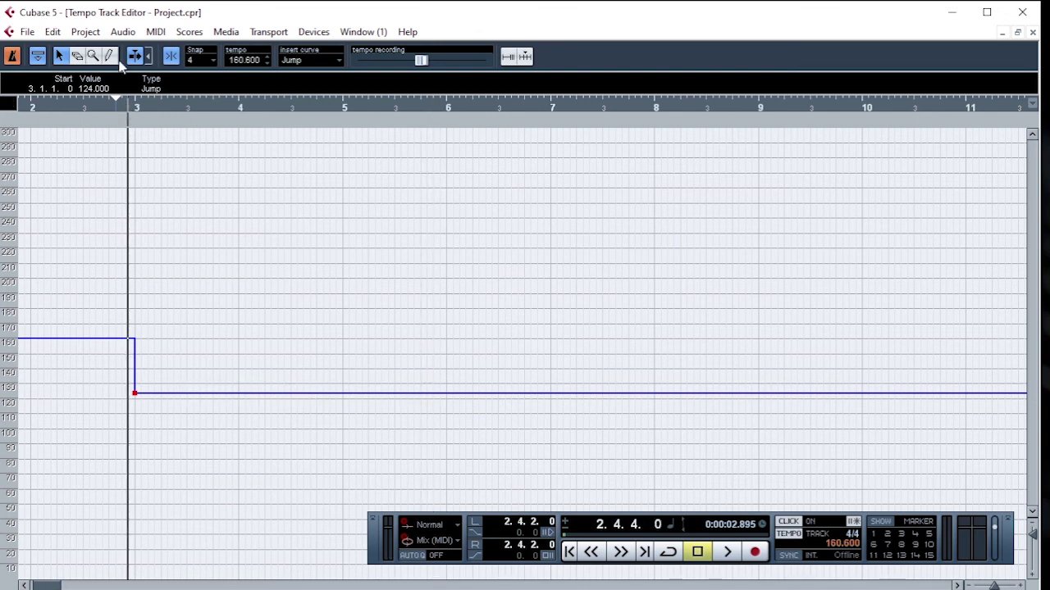
click(13, 57)
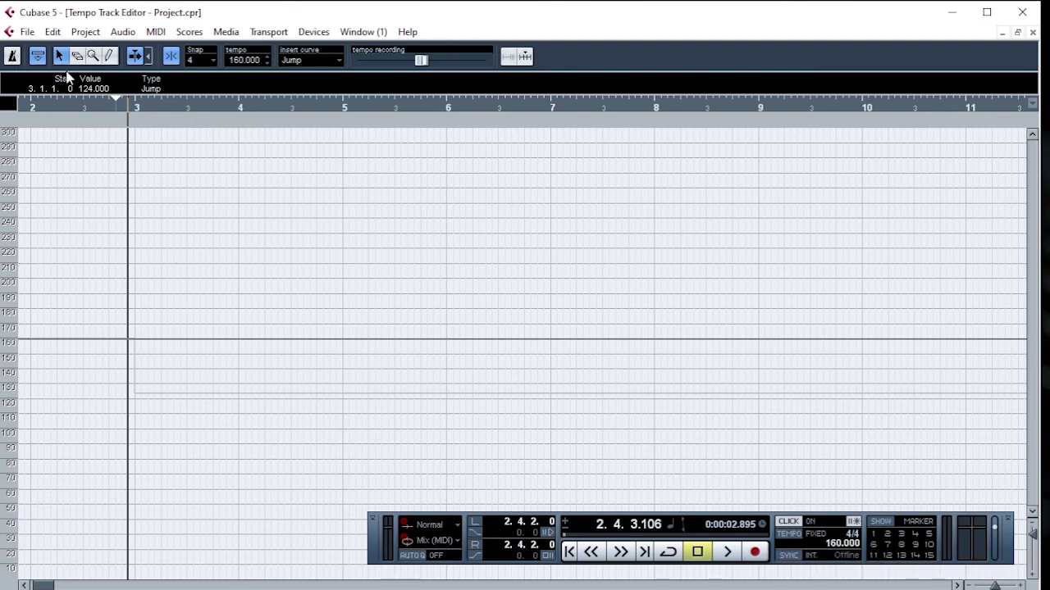
click(13, 57)
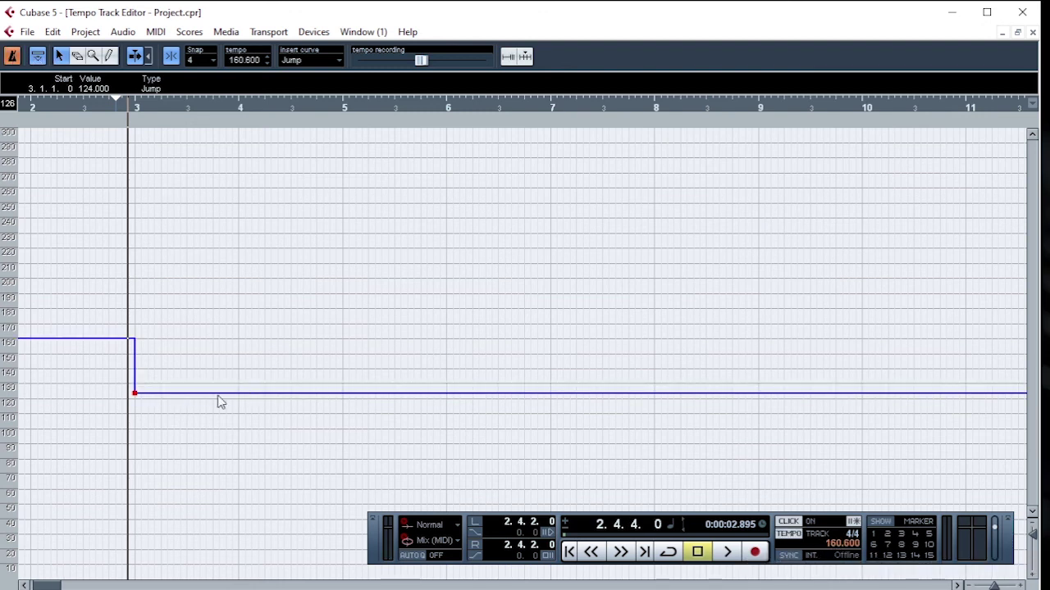
drag(131, 105, 108, 123)
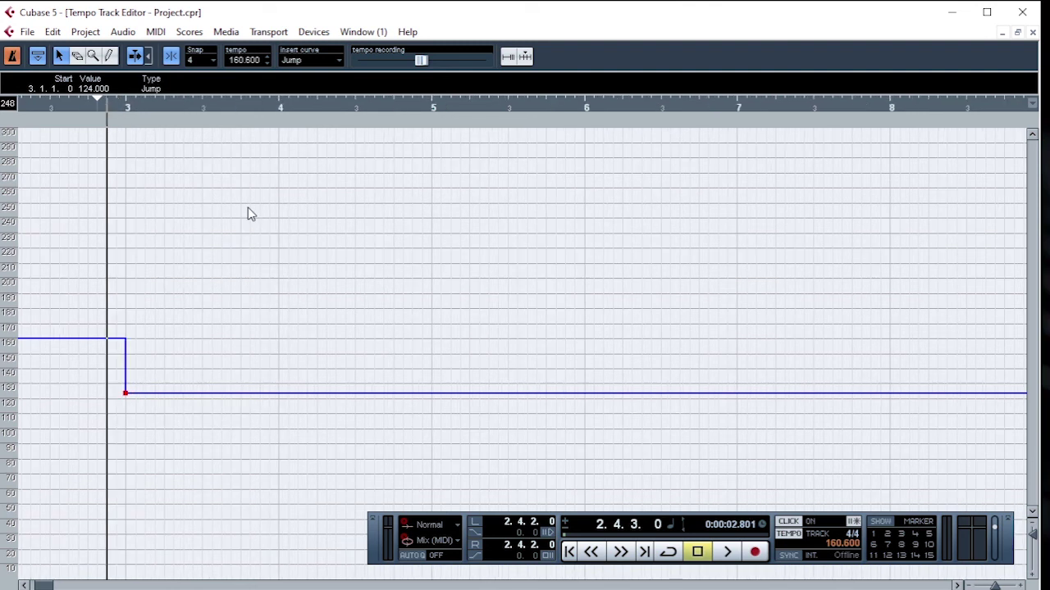